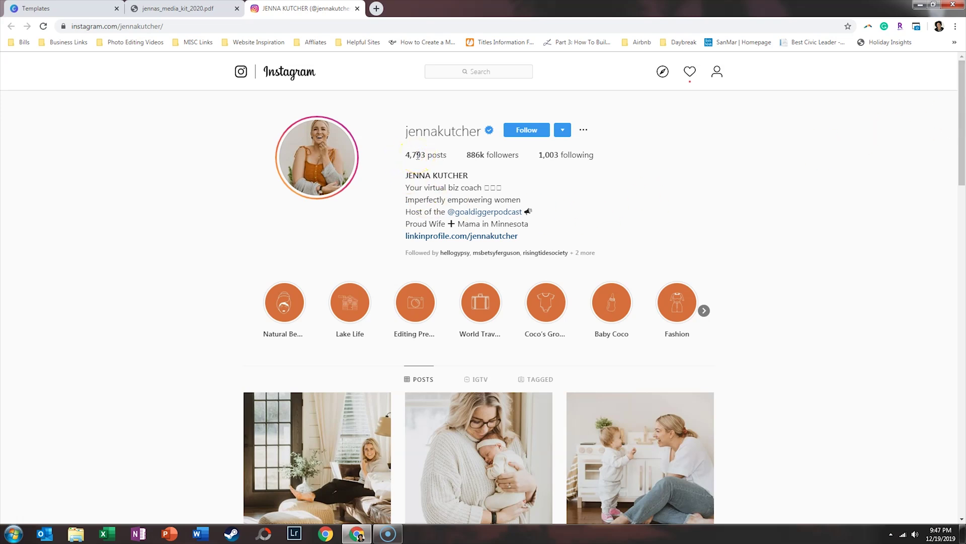
Scroll down the Instagram profile grid, checking like and comment counts on recent posts.
{"action": "scroll", "coordinate": [962, 143], "scroll_direction": "down", "scroll_amount": 1}
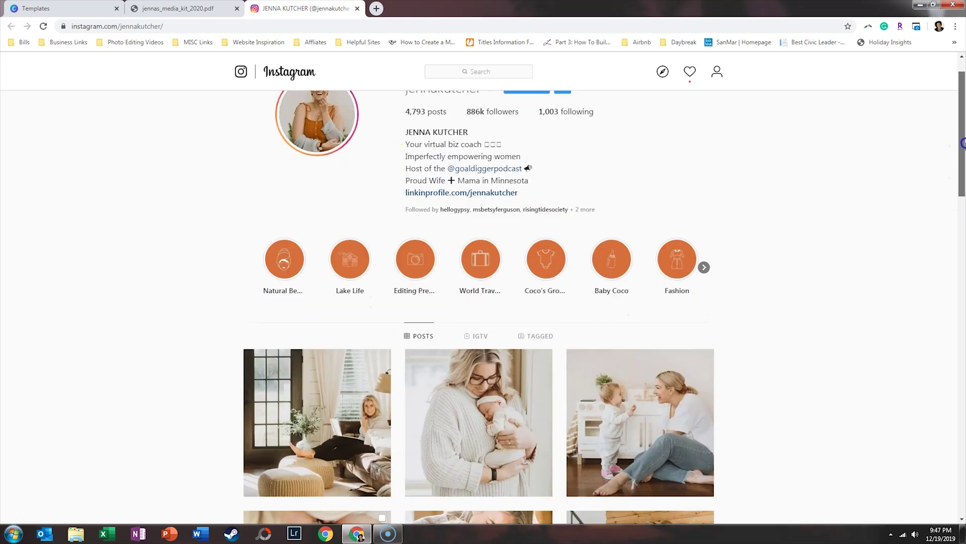
{"action": "left_click_drag", "start_coordinate": [962, 144], "coordinate": [962, 207]}
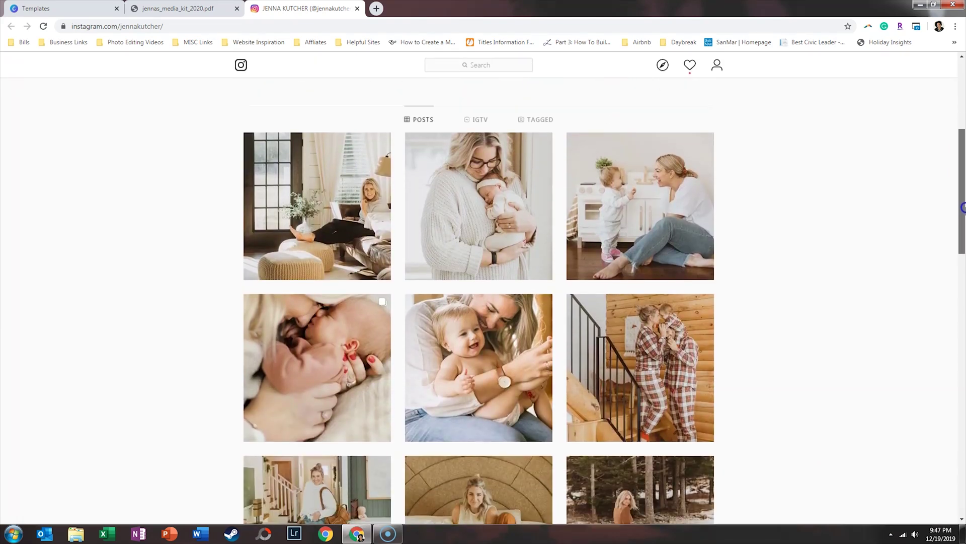
{"action": "mouse_move", "coordinate": [497, 200]}
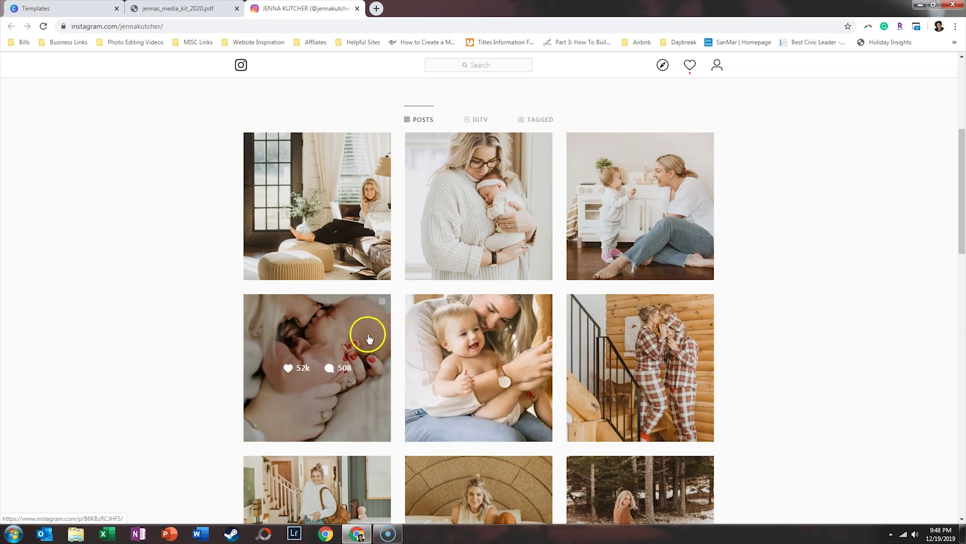
{"action": "scroll", "coordinate": [382, 455], "scroll_direction": "down", "scroll_amount": 2}
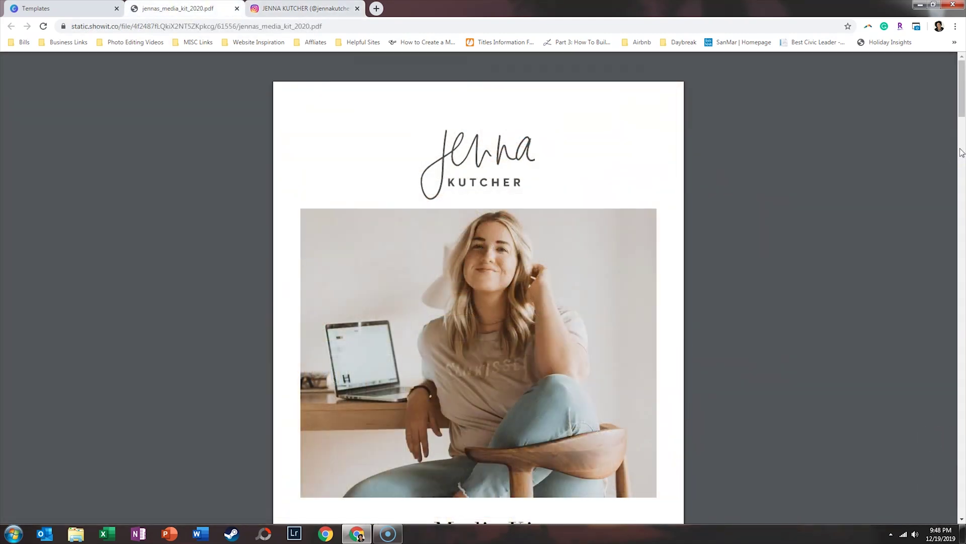
Switch to the jennas_media_kit_2020.pdf tab showing the Media Kit 2020 cover.
{"action": "left_click_drag", "start_coordinate": [961, 148], "coordinate": [965, 120]}
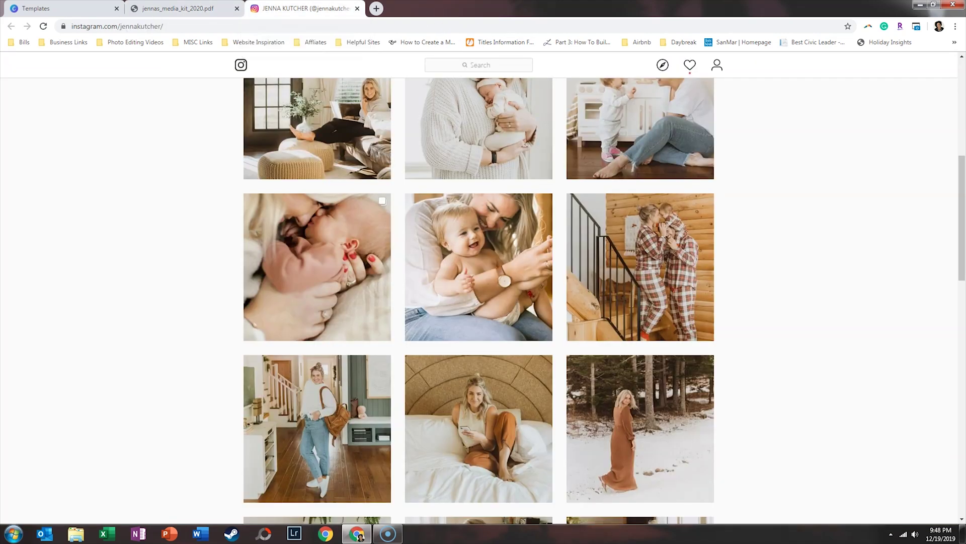
{"action": "mouse_move", "coordinate": [286, 428]}
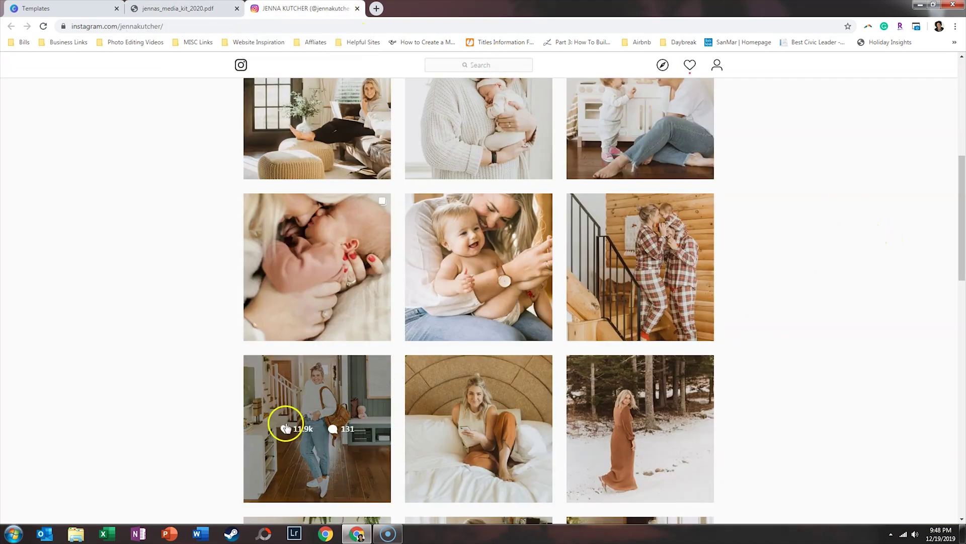
{"action": "mouse_move", "coordinate": [320, 322]}
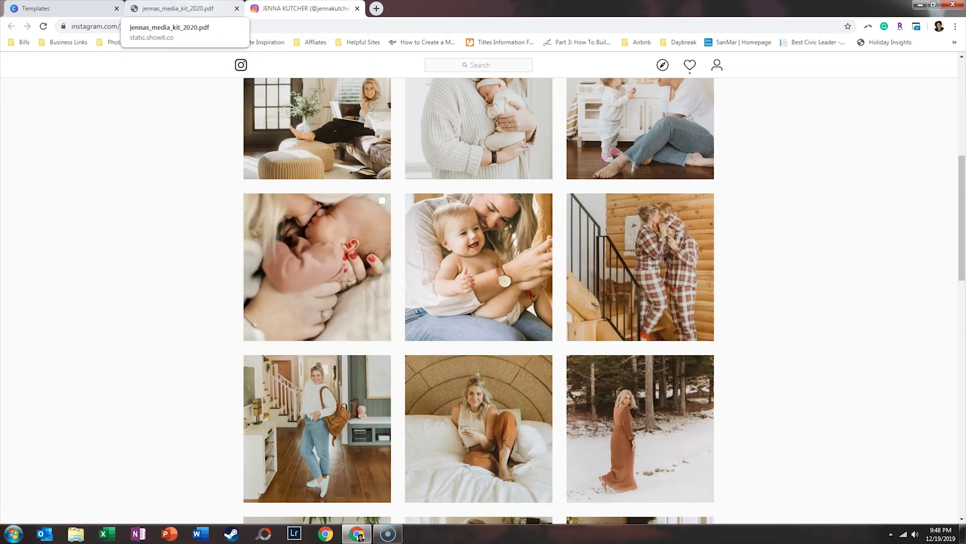
{"action": "left_click", "coordinate": [176, 9]}
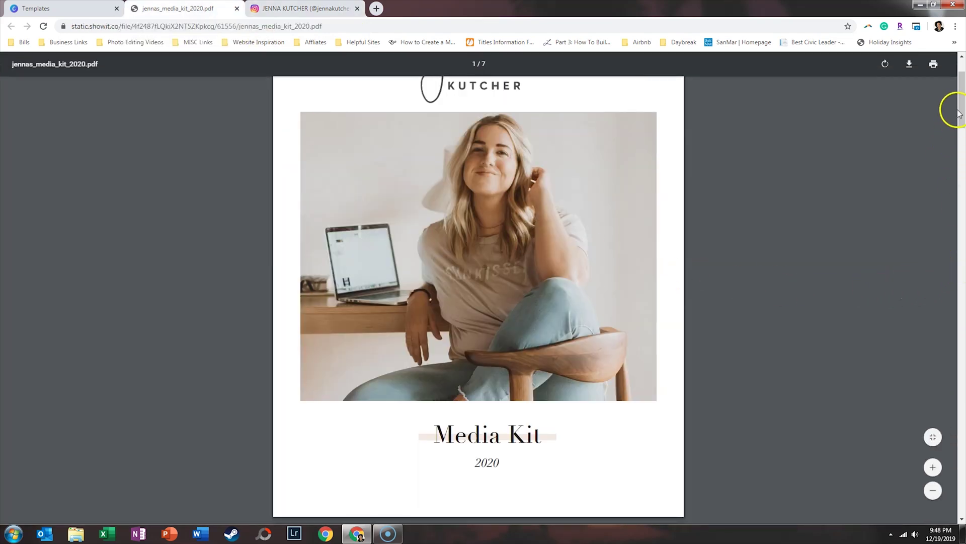
Scroll the PDF through pages 2–4, ending on Let's Get Social (Instagram 855k+, Pinterest 750k+).
{"action": "left_click_drag", "start_coordinate": [958, 114], "coordinate": [963, 162]}
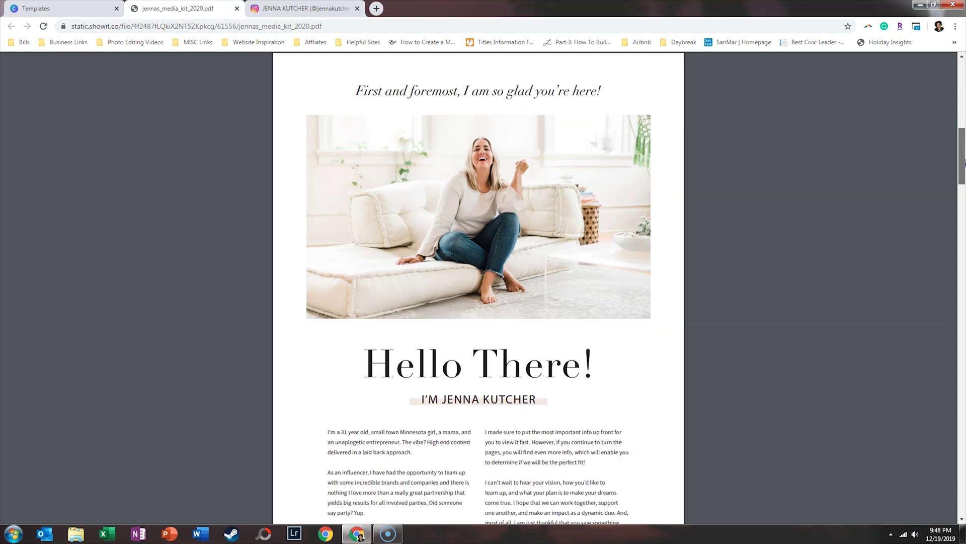
{"action": "left_click_drag", "start_coordinate": [964, 162], "coordinate": [962, 170]}
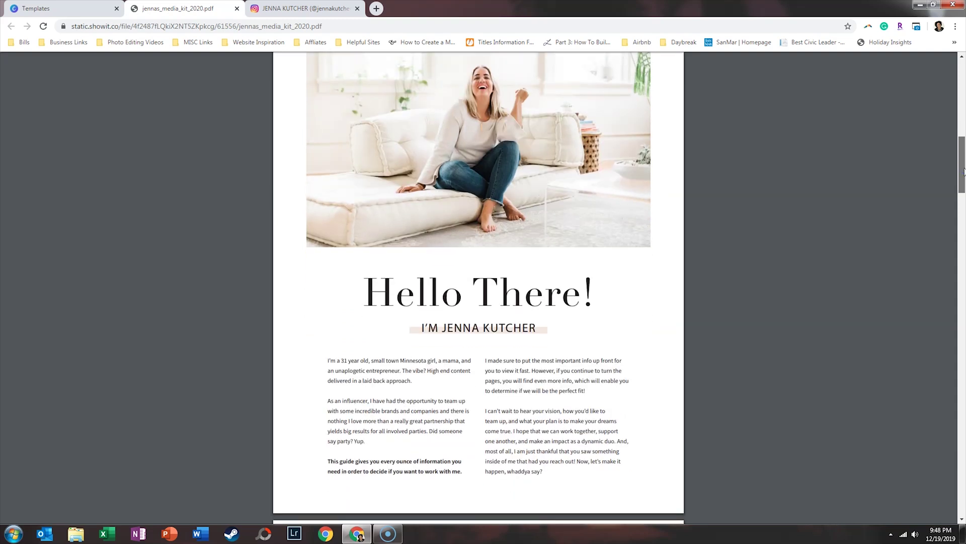
{"action": "left_click_drag", "start_coordinate": [964, 171], "coordinate": [961, 227]}
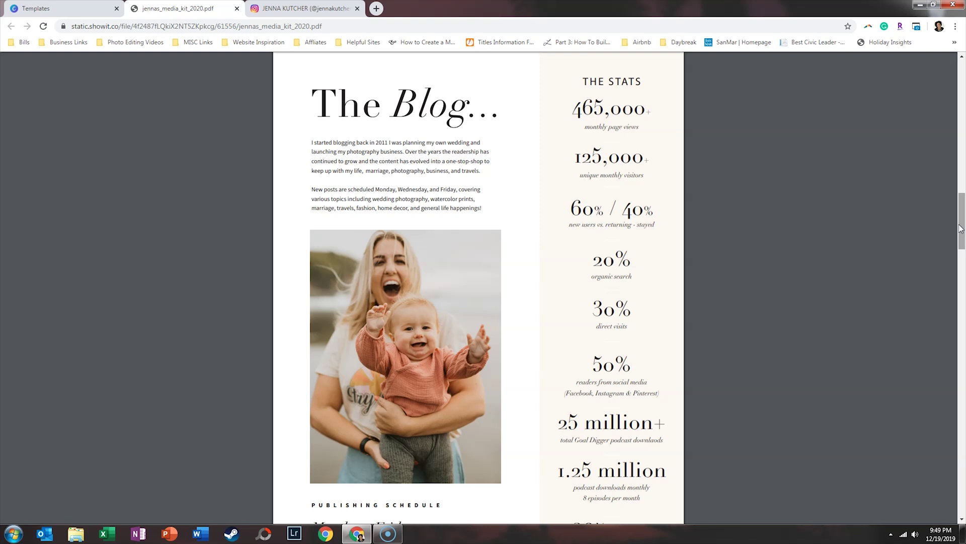
{"action": "left_click_drag", "start_coordinate": [961, 229], "coordinate": [963, 292]}
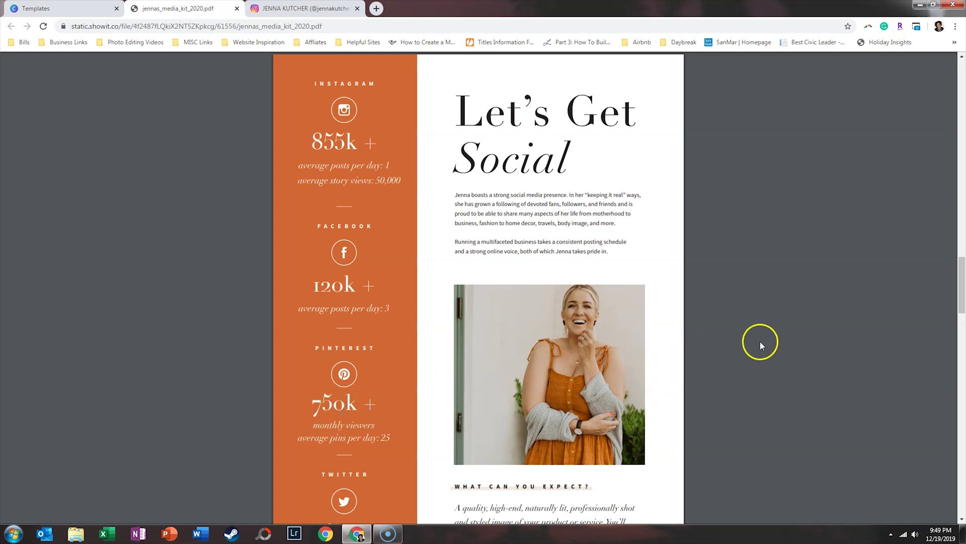
Scroll to the Price List page showing $8,000 per post and $1,500 per giveaway.
{"action": "left_click_drag", "start_coordinate": [962, 272], "coordinate": [957, 336]}
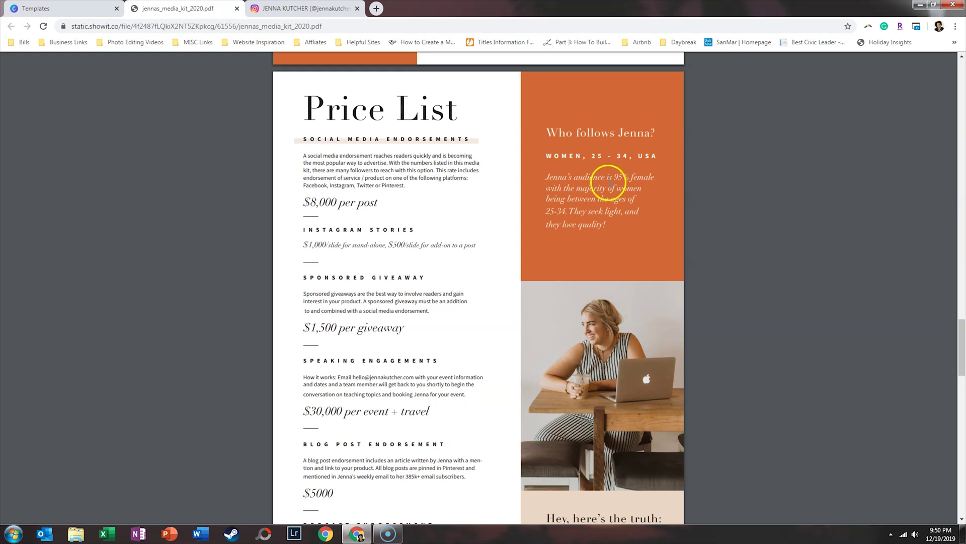
Scroll past the Let's Team Up checklist to the How To Book page with press logos.
{"action": "scroll", "coordinate": [615, 238], "scroll_direction": "down", "scroll_amount": 8}
{"action": "scroll", "coordinate": [615, 239], "scroll_direction": "down", "scroll_amount": 4}
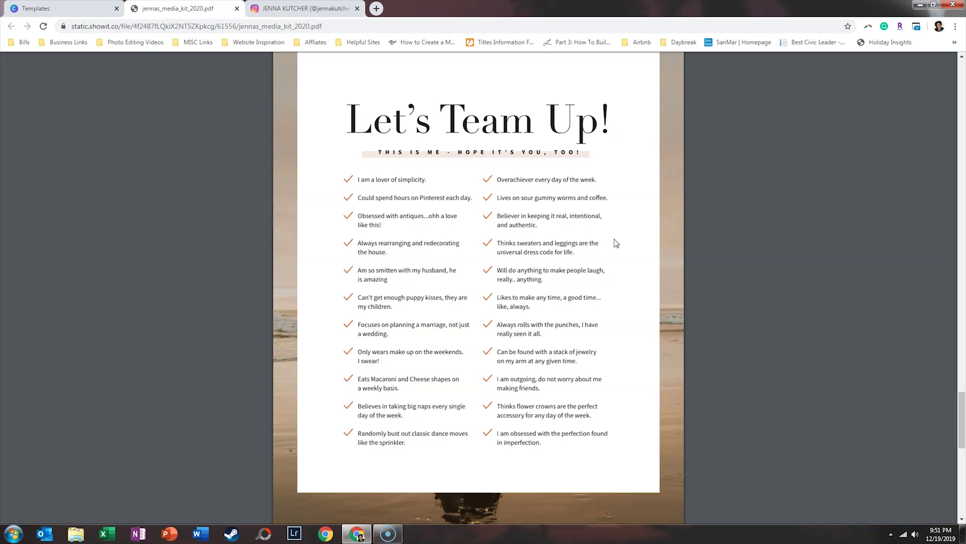
{"action": "scroll", "coordinate": [624, 241], "scroll_direction": "down", "scroll_amount": 10}
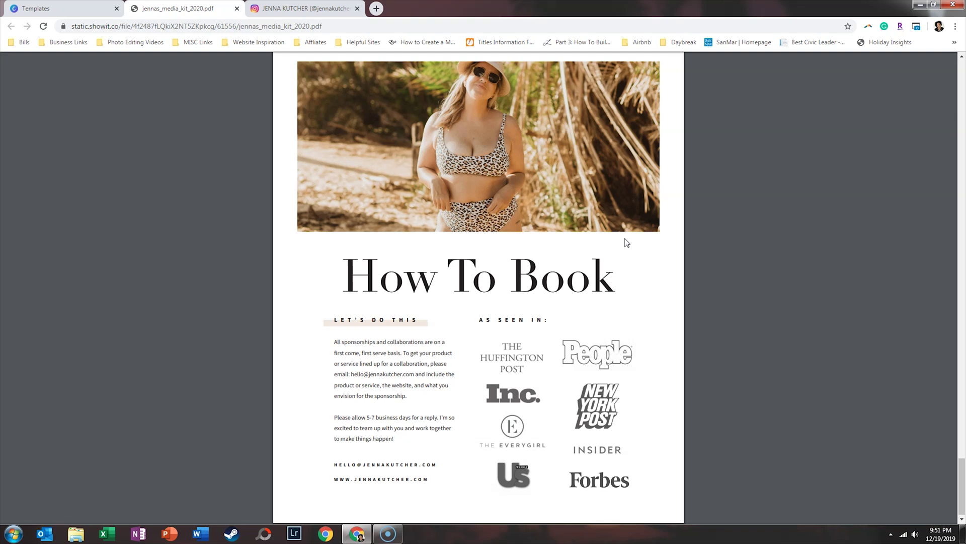
Scroll the PDF back up to the cover page with its logo and photo.
{"action": "scroll", "coordinate": [617, 239], "scroll_direction": "up", "scroll_amount": 10}
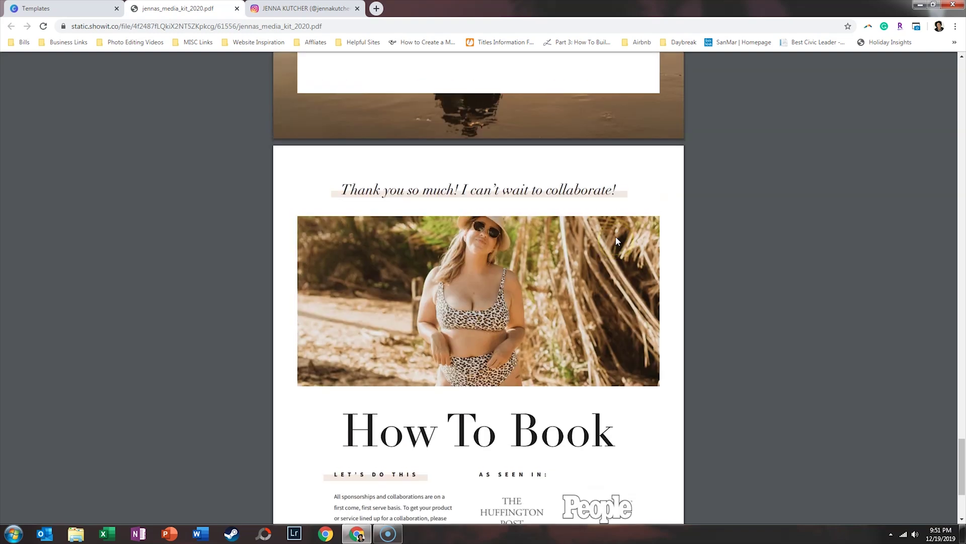
{"action": "scroll", "coordinate": [618, 240], "scroll_direction": "up", "scroll_amount": 15}
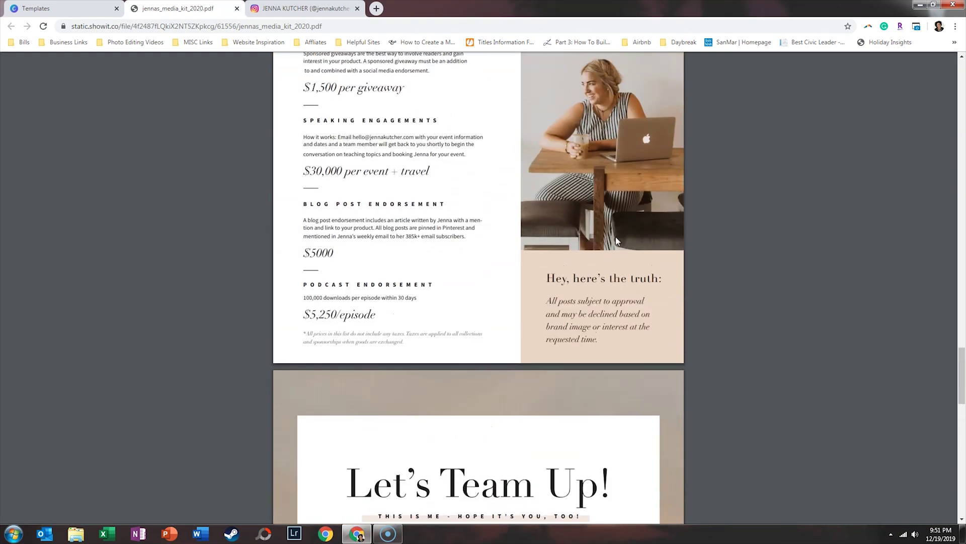
{"action": "scroll", "coordinate": [618, 241], "scroll_direction": "up", "scroll_amount": 15}
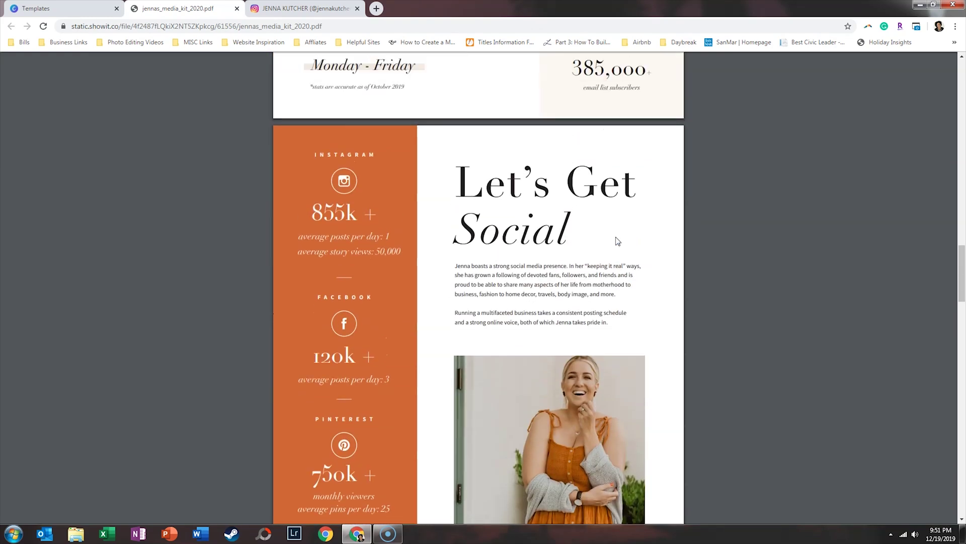
{"action": "scroll", "coordinate": [618, 241], "scroll_direction": "up", "scroll_amount": 15}
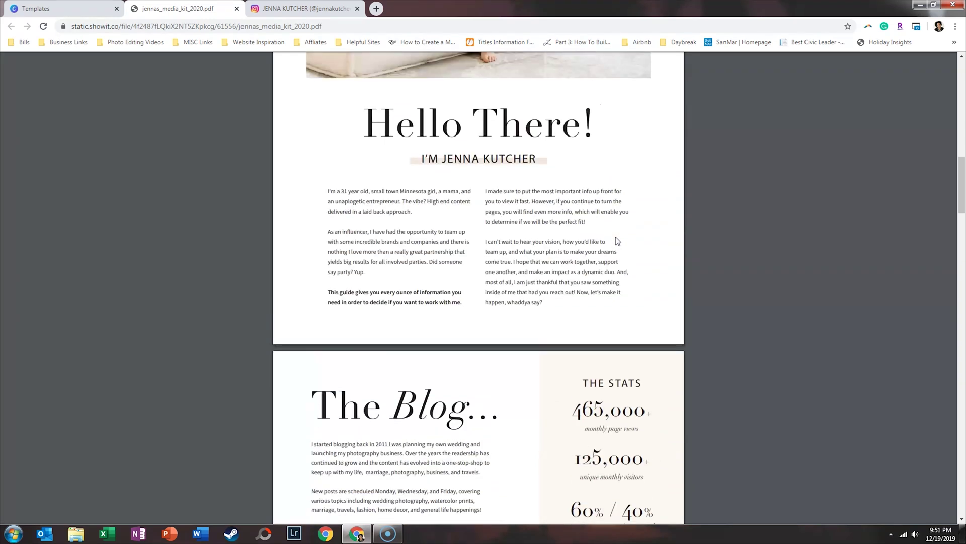
{"action": "scroll", "coordinate": [618, 240], "scroll_direction": "up", "scroll_amount": 10}
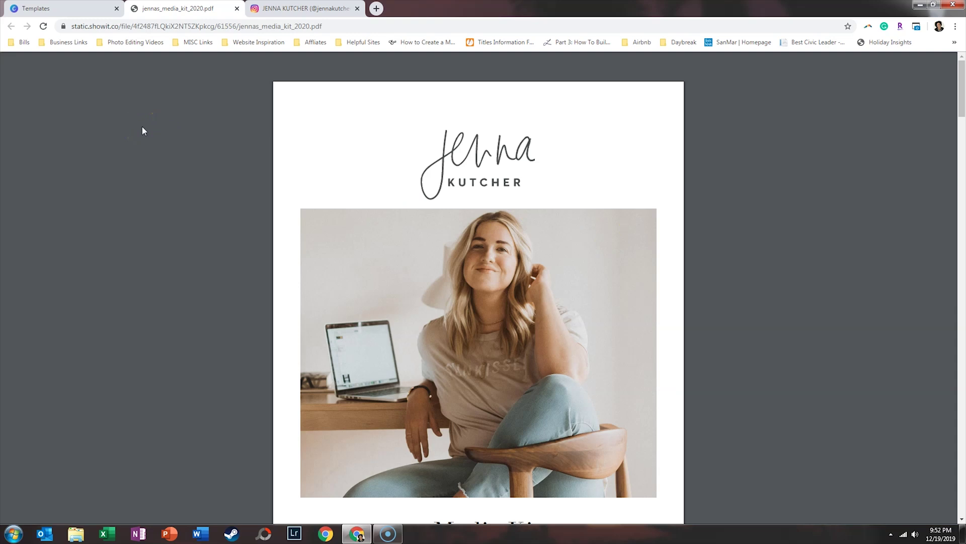
Return to Canva's media kit templates and open the Blake Court media kit template.
{"action": "left_click", "coordinate": [46, 8]}
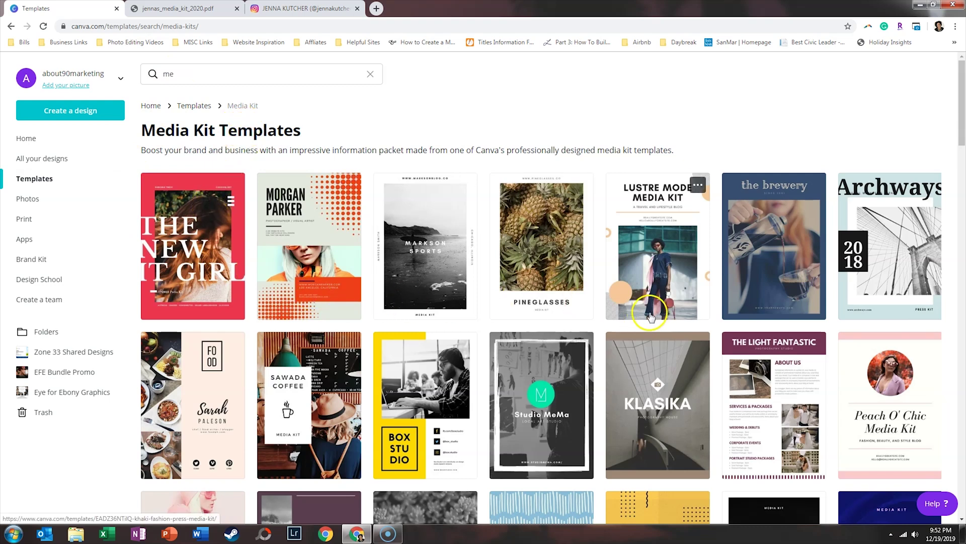
{"action": "scroll", "coordinate": [877, 327], "scroll_direction": "down", "scroll_amount": 3}
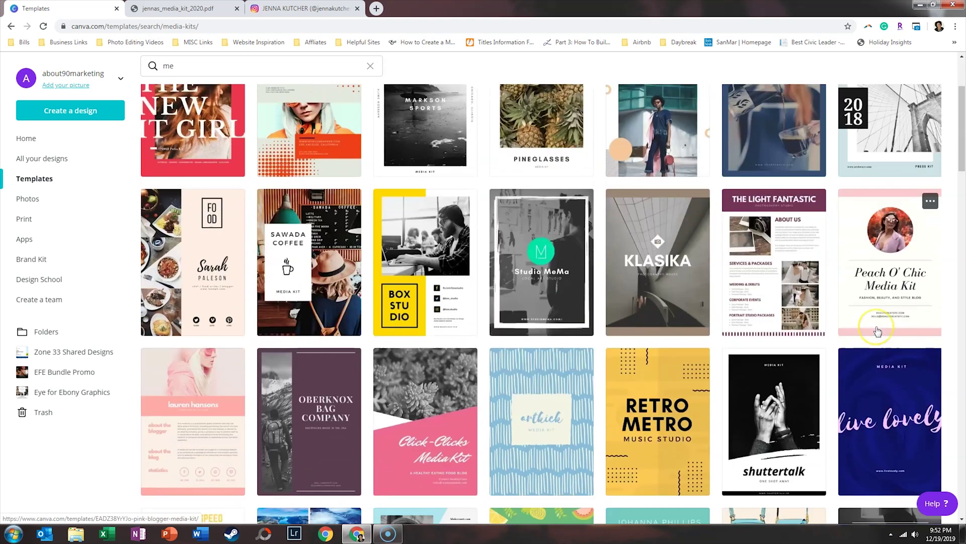
{"action": "scroll", "coordinate": [878, 330], "scroll_direction": "down", "scroll_amount": 5}
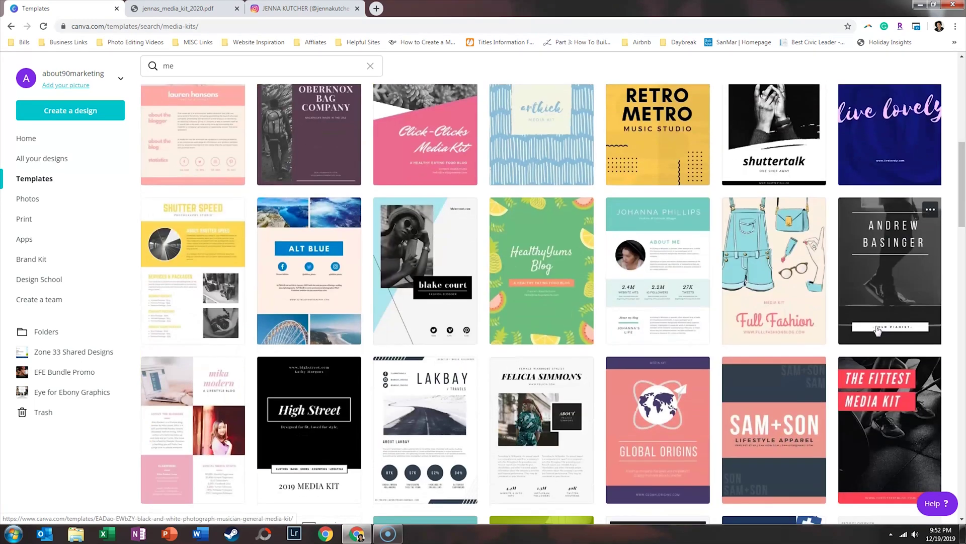
{"action": "left_click", "coordinate": [474, 264]}
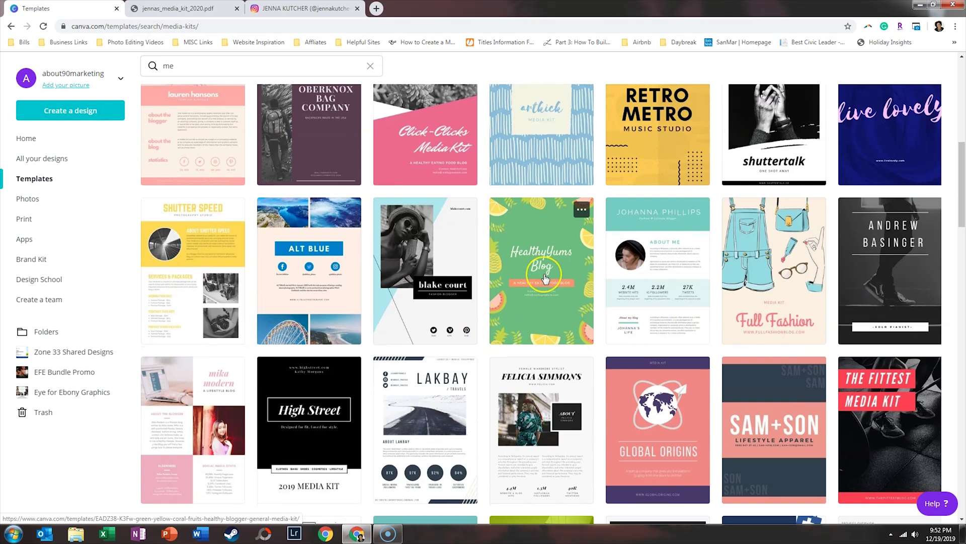
Open the Peach O' Chic (Pink Blogger) media kit template preview.
{"action": "scroll", "coordinate": [546, 281], "scroll_direction": "down", "scroll_amount": 2}
{"action": "scroll", "coordinate": [546, 281], "scroll_direction": "down", "scroll_amount": 2}
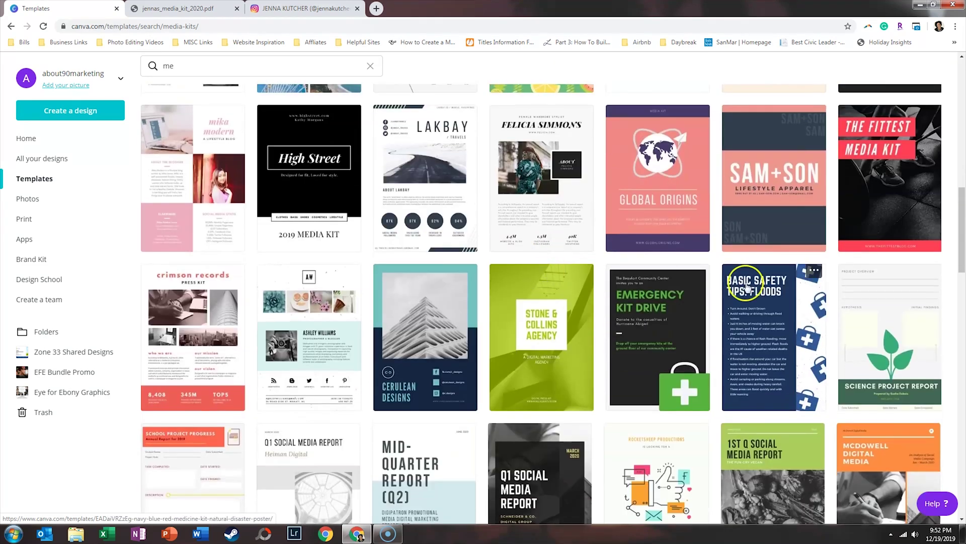
{"action": "scroll", "coordinate": [927, 186], "scroll_direction": "up", "scroll_amount": 12}
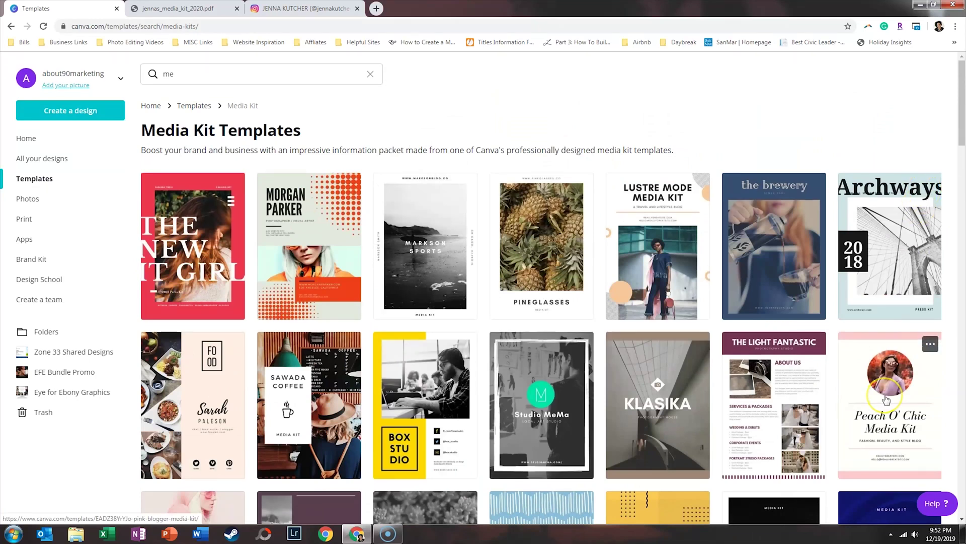
{"action": "left_click", "coordinate": [886, 400]}
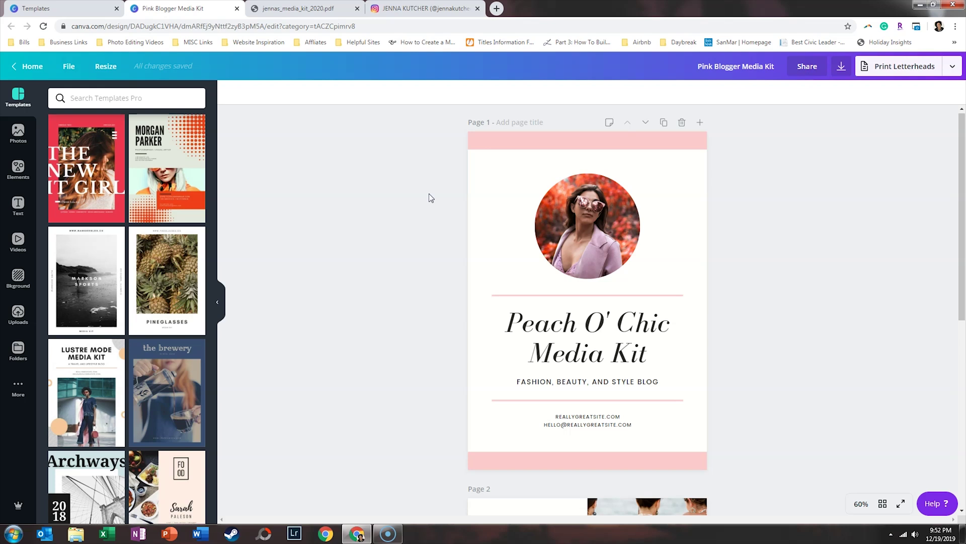
Inspect the METRICS & ANALYTICS text and Peach O' Chic title, then add blank page 3.
{"action": "scroll", "coordinate": [439, 233], "scroll_direction": "down", "scroll_amount": 7}
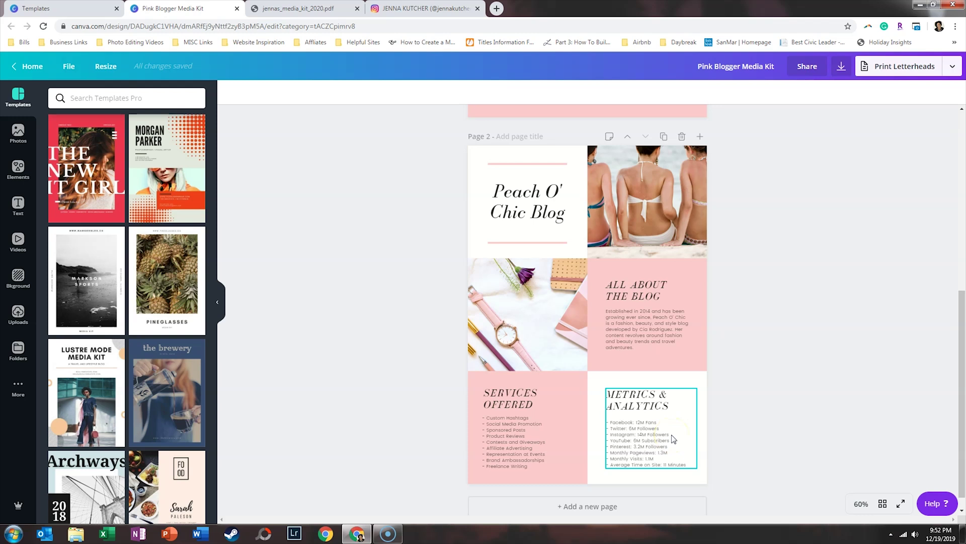
{"action": "left_click", "coordinate": [676, 428]}
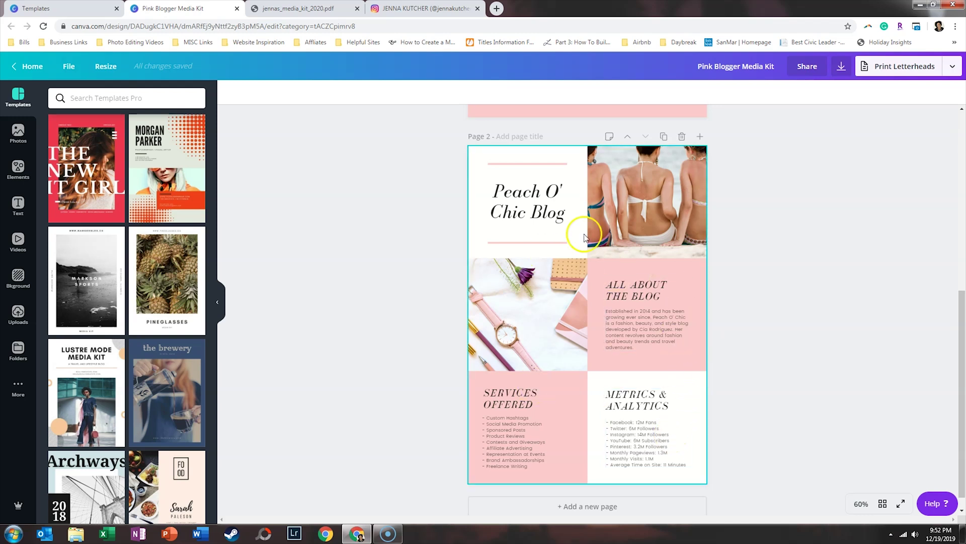
{"action": "left_click", "coordinate": [661, 306]}
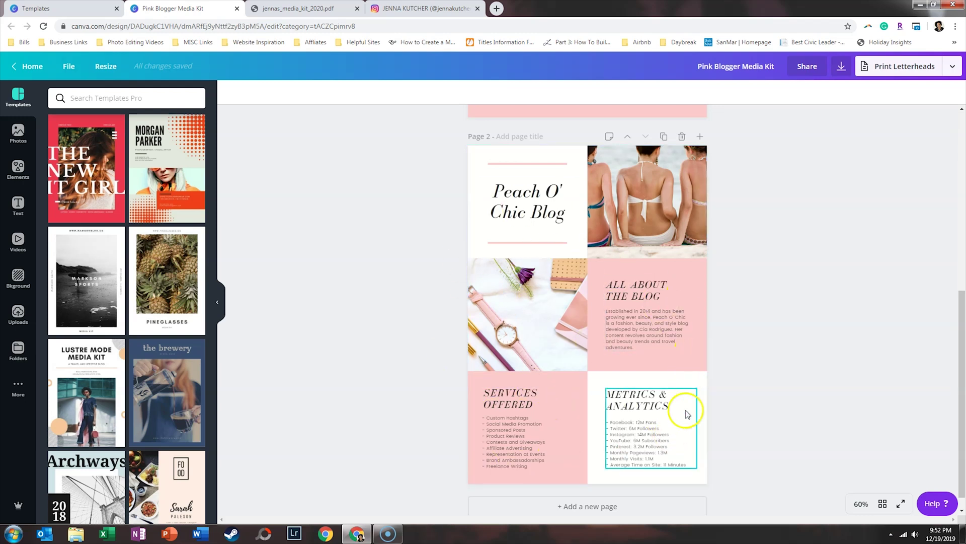
{"action": "scroll", "coordinate": [681, 354], "scroll_direction": "up", "scroll_amount": 6}
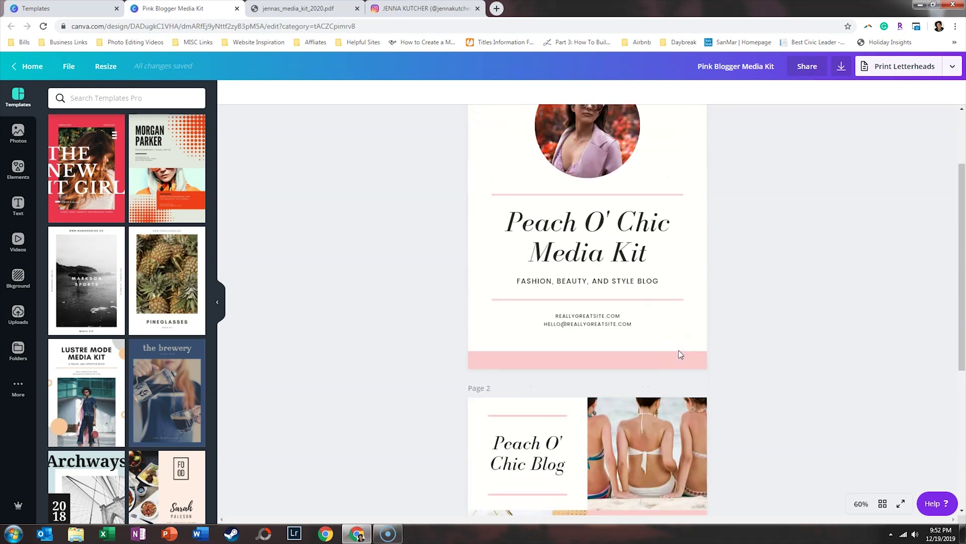
{"action": "left_click", "coordinate": [650, 324]}
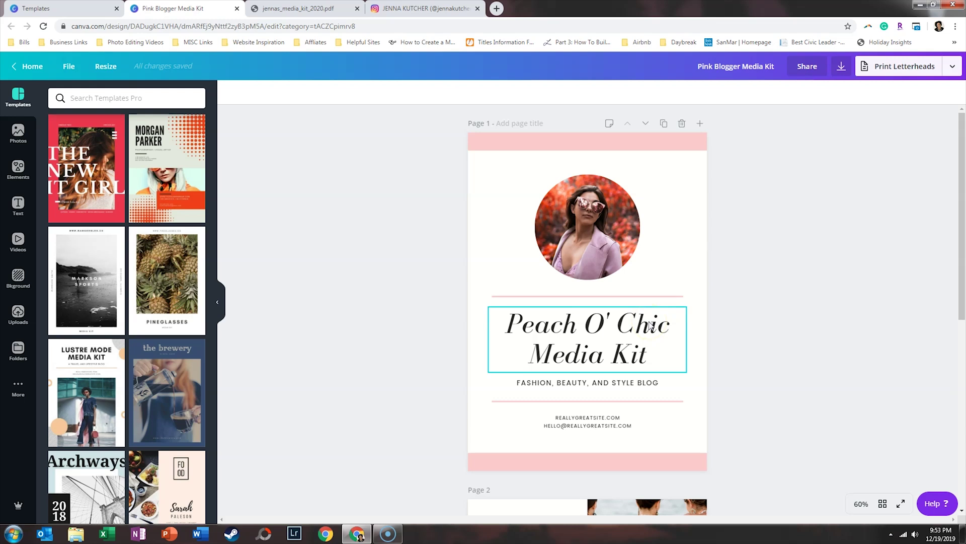
{"action": "scroll", "coordinate": [650, 325], "scroll_direction": "down", "scroll_amount": 6}
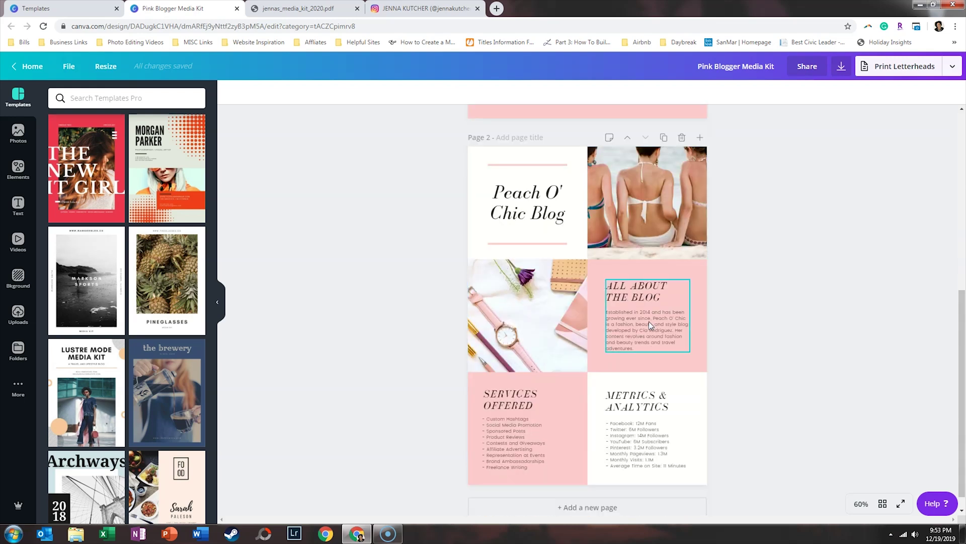
{"action": "left_click", "coordinate": [608, 510]}
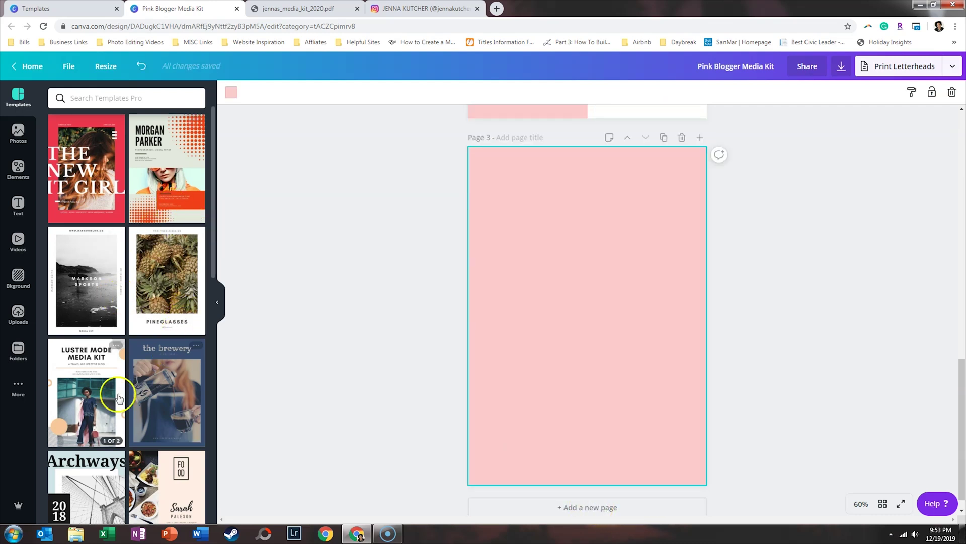
Fill page 3 with the Green and White Clean Media Kit's About Me layout, then add page 4.
{"action": "scroll", "coordinate": [159, 418], "scroll_direction": "down", "scroll_amount": 3}
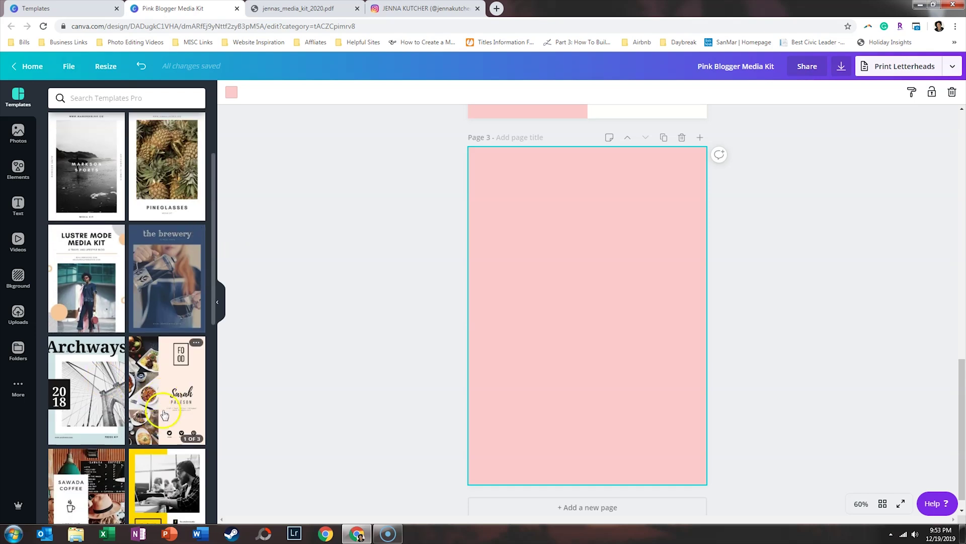
{"action": "scroll", "coordinate": [165, 415], "scroll_direction": "down", "scroll_amount": 3}
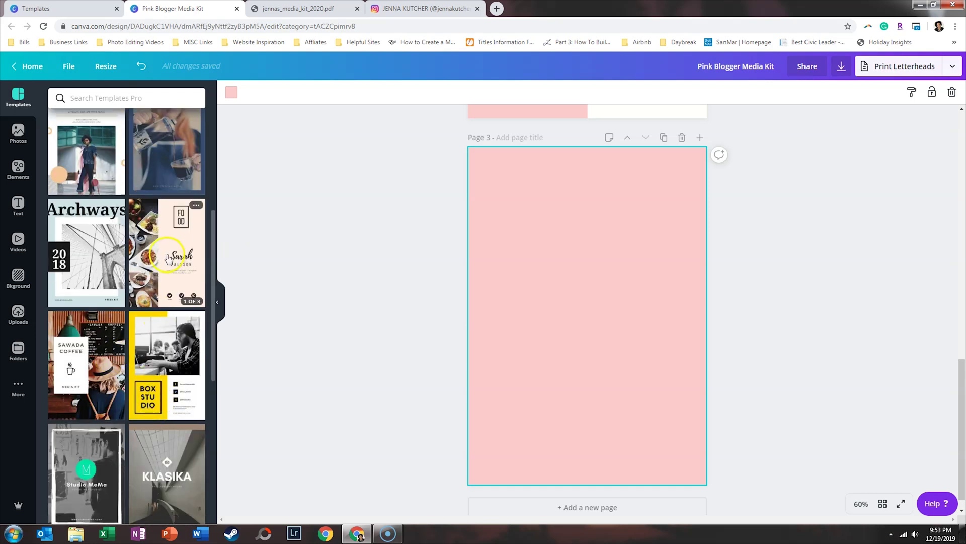
{"action": "scroll", "coordinate": [168, 259], "scroll_direction": "down", "scroll_amount": 3}
{"action": "scroll", "coordinate": [121, 433], "scroll_direction": "down", "scroll_amount": 2}
{"action": "scroll", "coordinate": [188, 345], "scroll_direction": "down", "scroll_amount": 2}
{"action": "scroll", "coordinate": [156, 395], "scroll_direction": "down", "scroll_amount": 3}
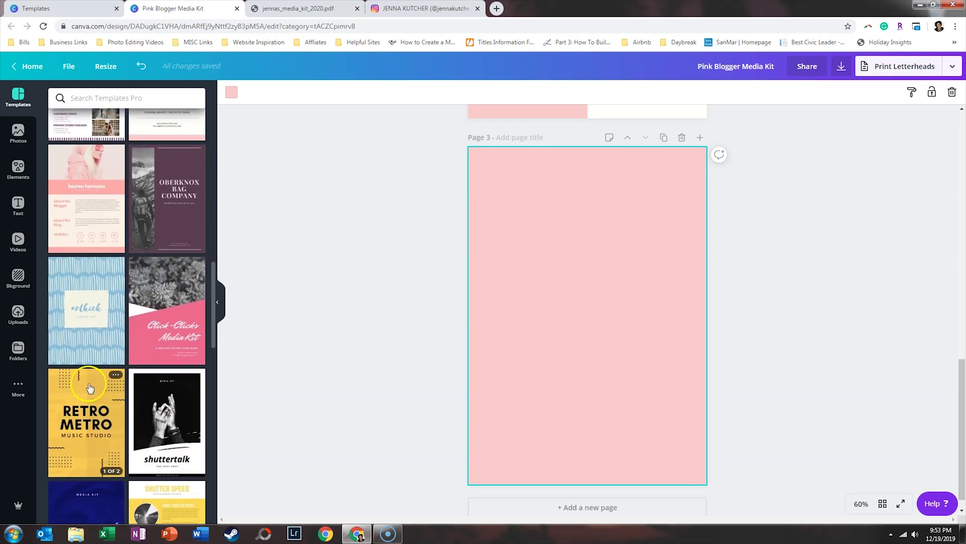
{"action": "scroll", "coordinate": [89, 387], "scroll_direction": "down", "scroll_amount": 3}
{"action": "scroll", "coordinate": [155, 369], "scroll_direction": "down", "scroll_amount": 5}
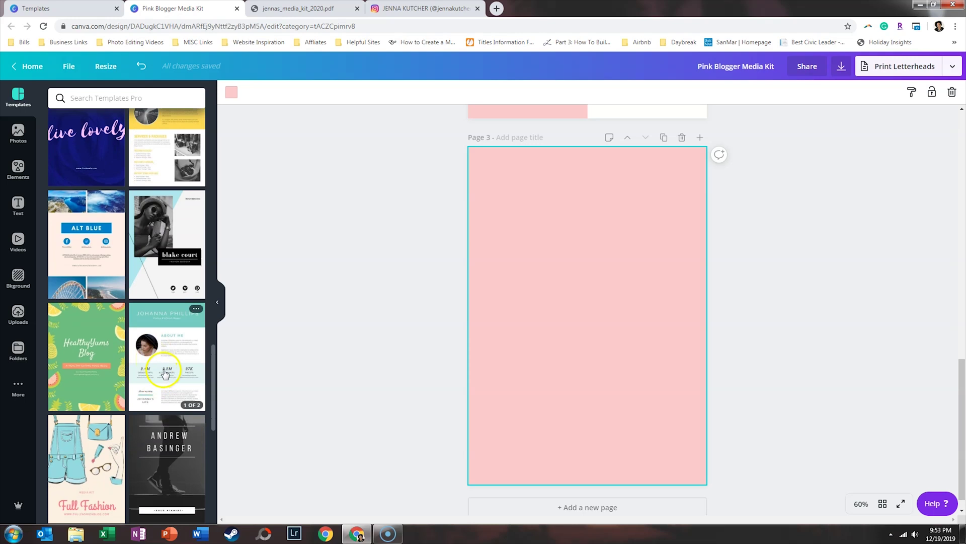
{"action": "left_click", "coordinate": [160, 378]}
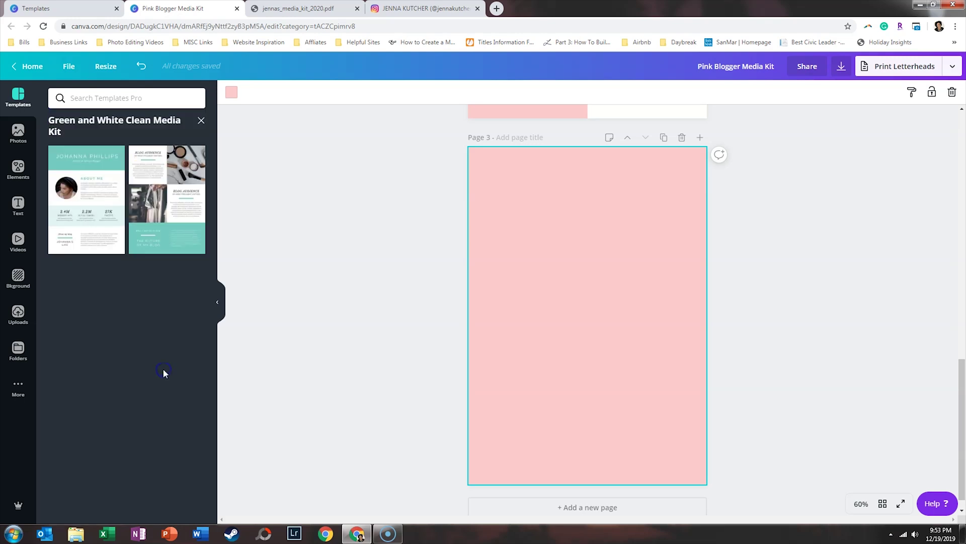
{"action": "left_click", "coordinate": [97, 225]}
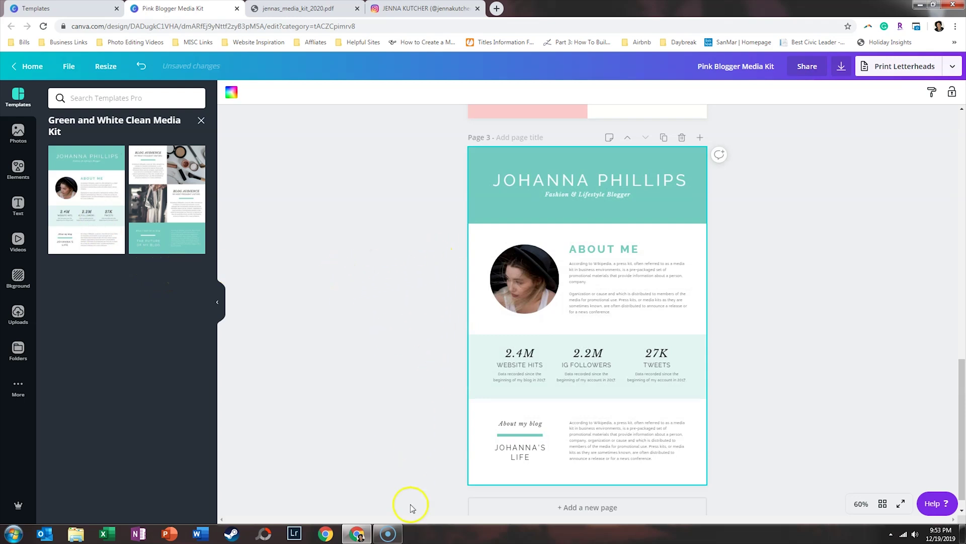
{"action": "left_click", "coordinate": [554, 508]}
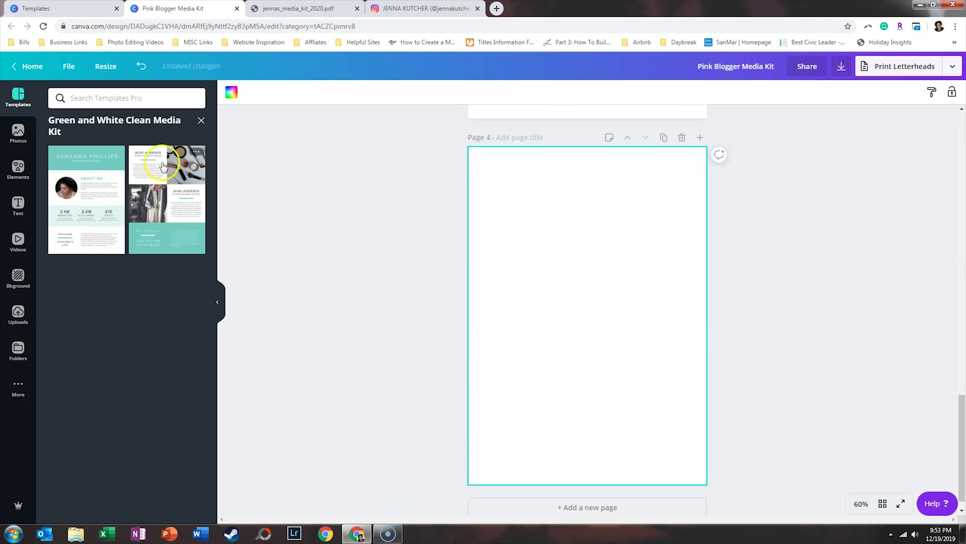
Fill page 4 with the Beige Modern Food Photo kit's About, Affiliations and Blog Statistics layout.
{"action": "left_click", "coordinate": [201, 121]}
{"action": "scroll", "coordinate": [161, 305], "scroll_direction": "up", "scroll_amount": 7}
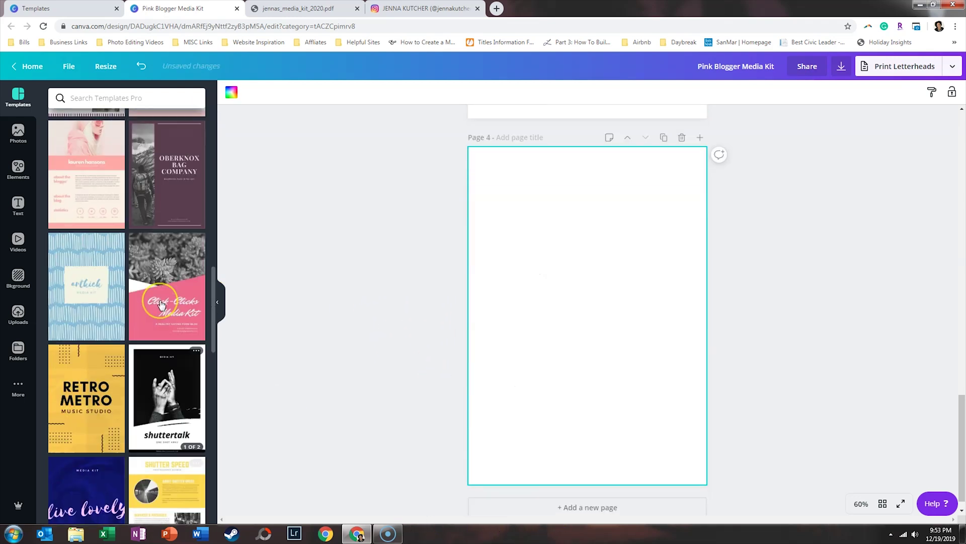
{"action": "scroll", "coordinate": [161, 305], "scroll_direction": "up", "scroll_amount": 10}
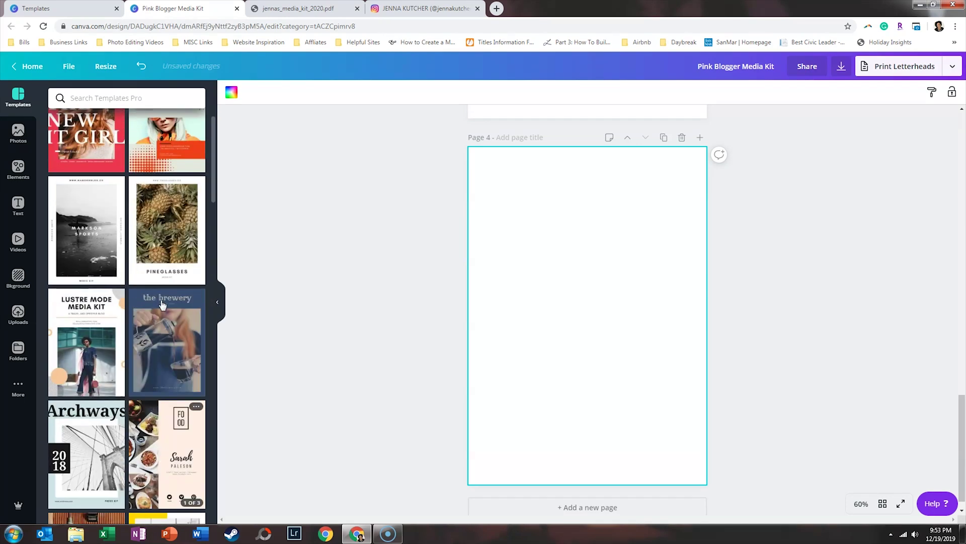
{"action": "left_click", "coordinate": [174, 446]}
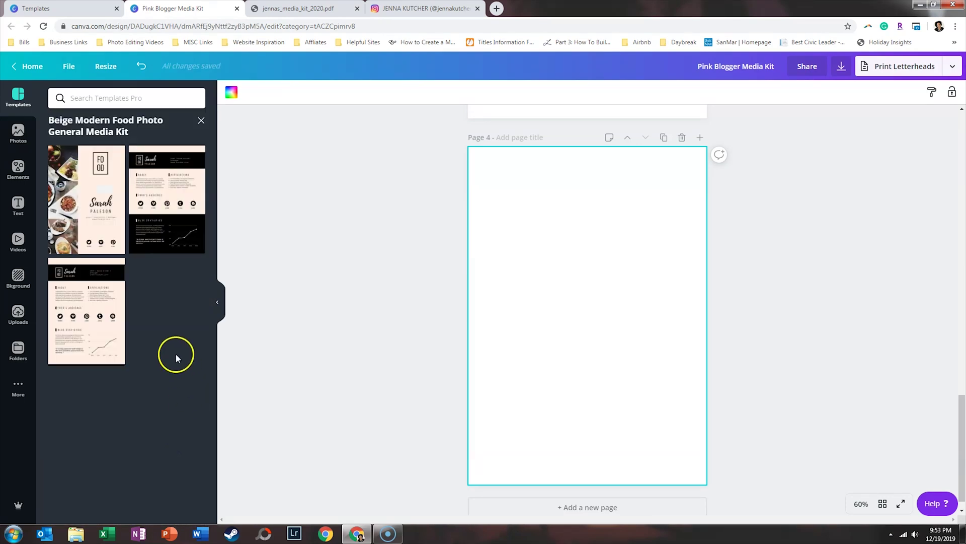
{"action": "left_click", "coordinate": [148, 232]}
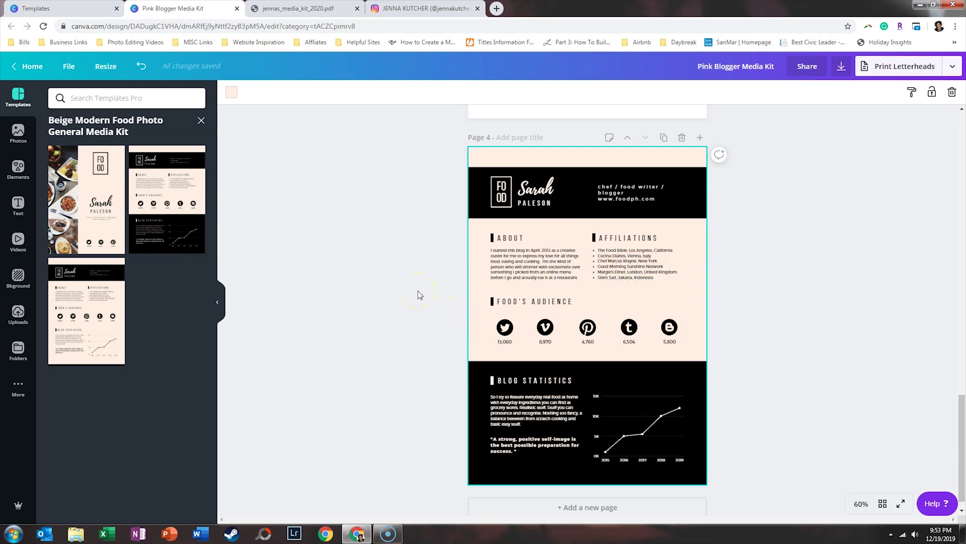
{"action": "scroll", "coordinate": [430, 291], "scroll_direction": "up", "scroll_amount": 7}
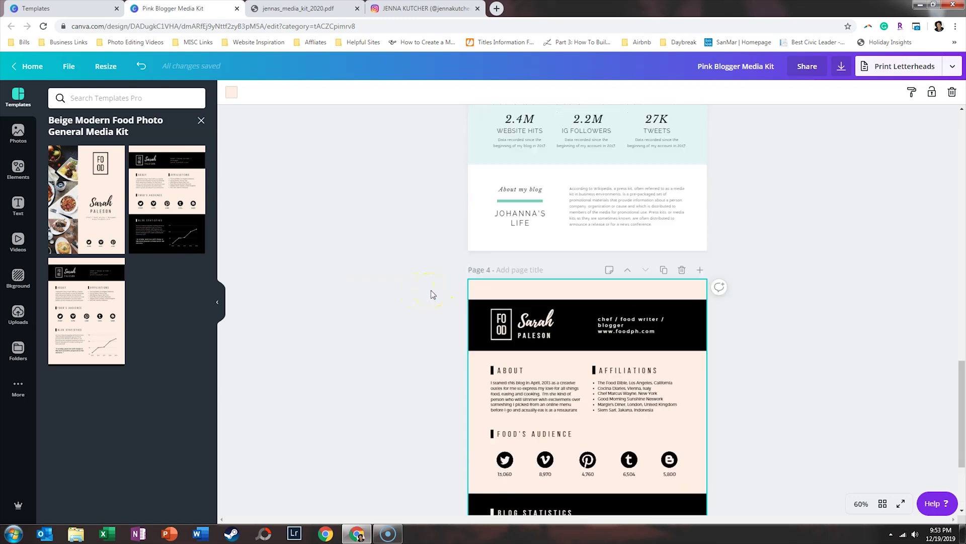
{"action": "scroll", "coordinate": [431, 290], "scroll_direction": "up", "scroll_amount": 8}
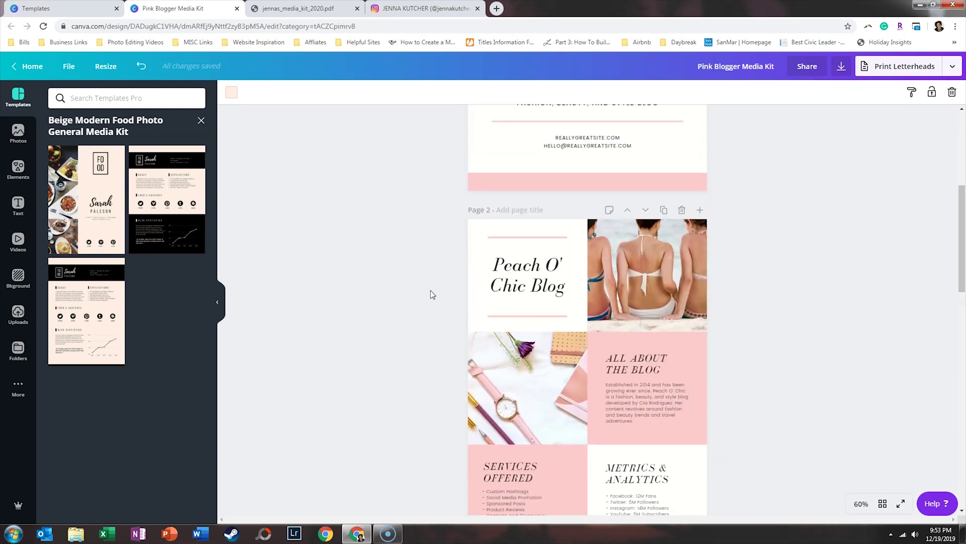